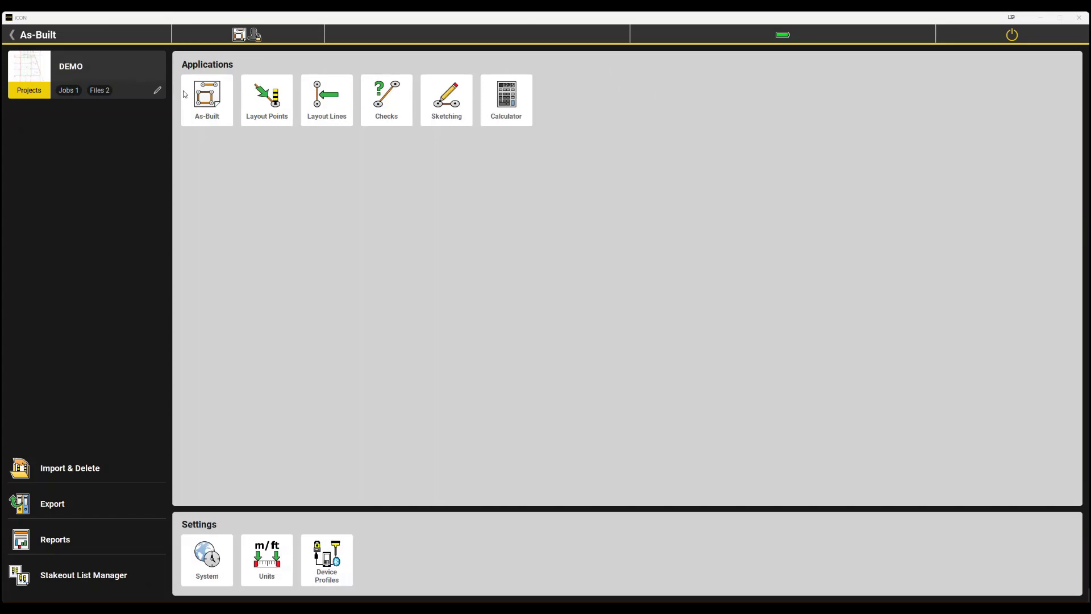
# Launch As-Built to display the site floor plan with gridlines, next point ID 2134.
pyautogui.click(227, 89)
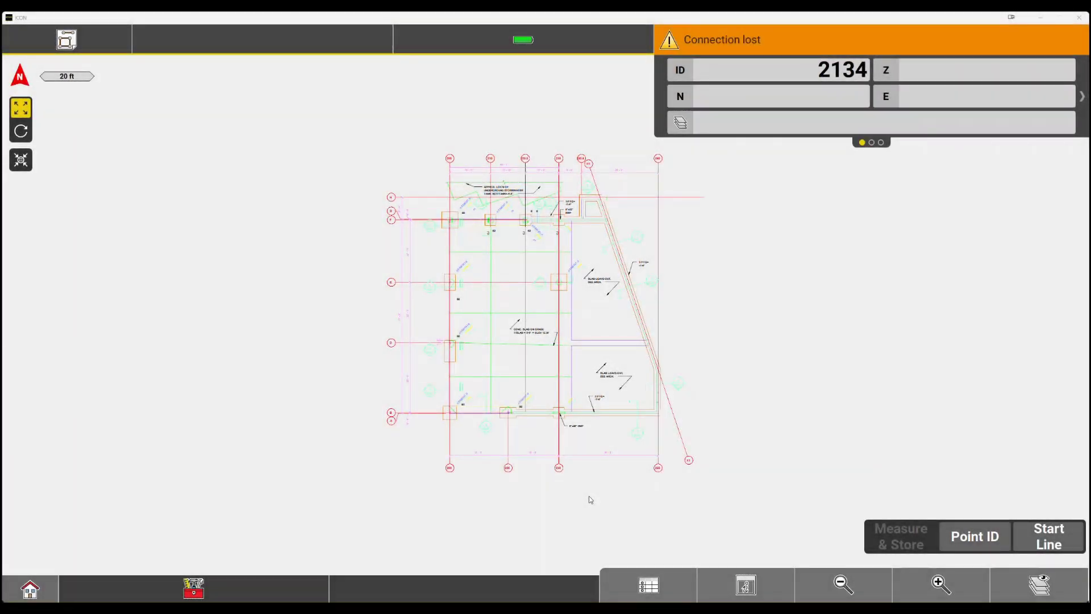
pyautogui.click(1029, 588)
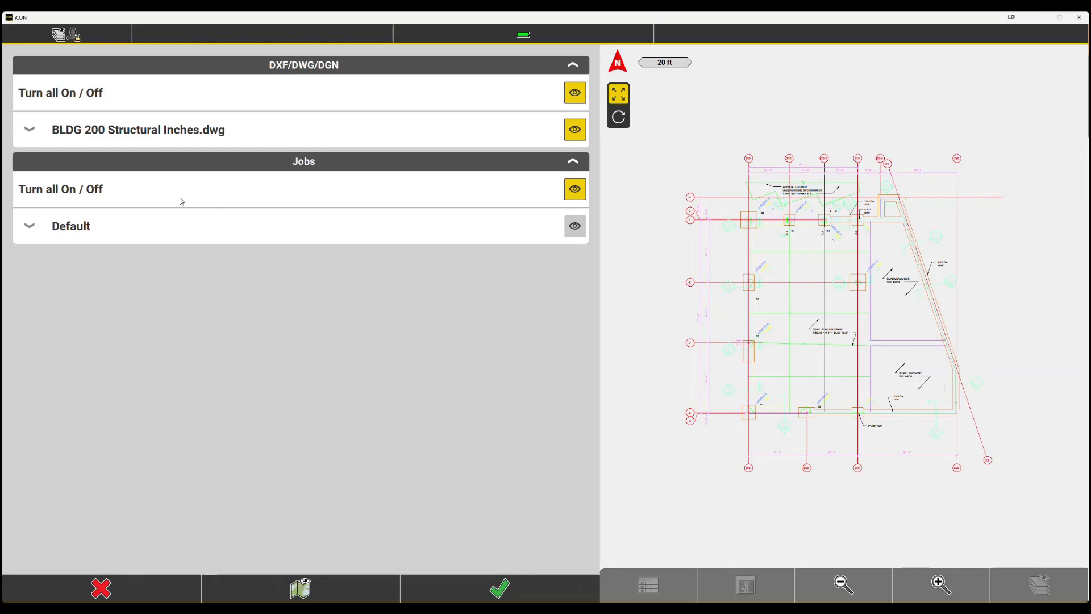
pyautogui.click(30, 131)
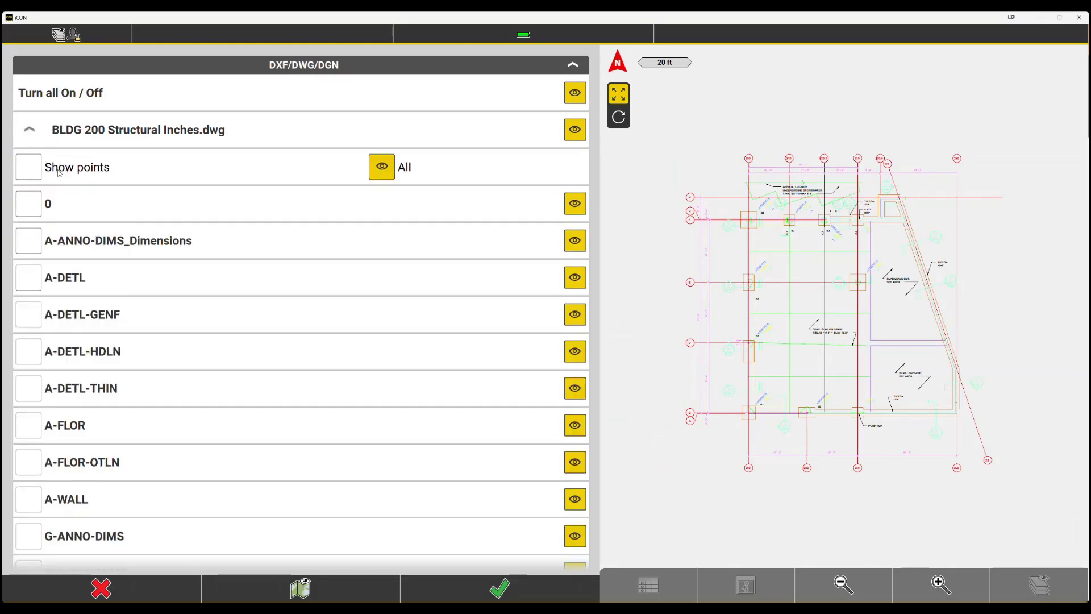
pyautogui.click(30, 166)
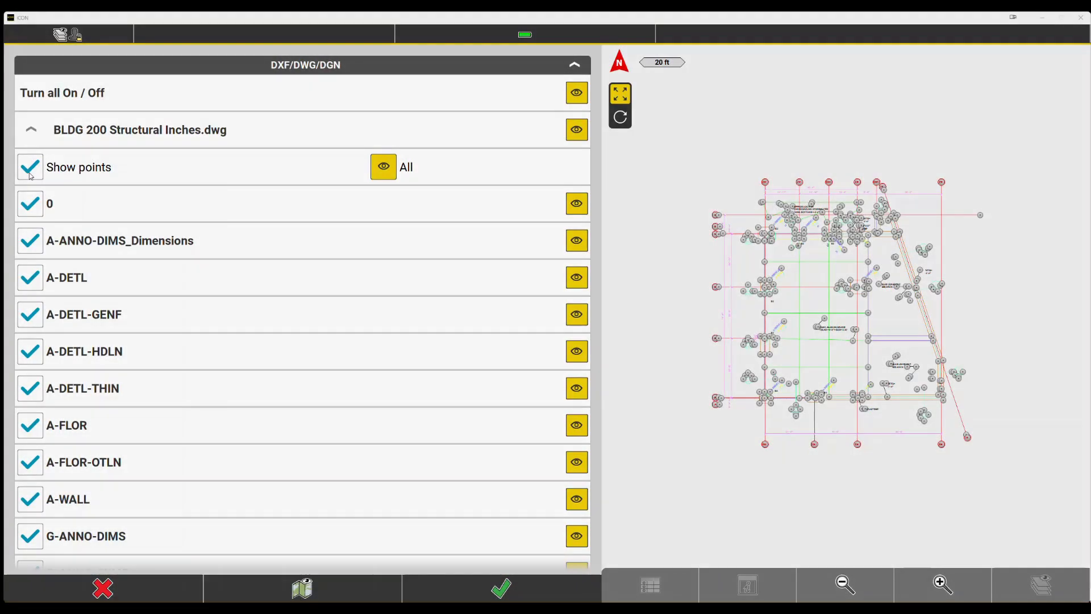
pyautogui.click(29, 173)
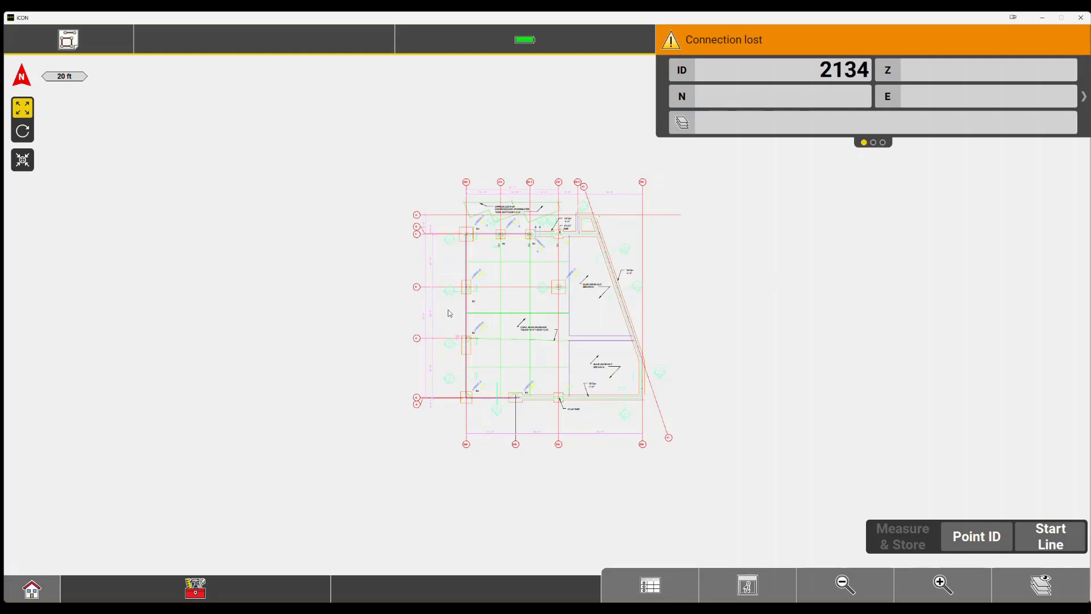
# Zoom in on the BLDG 200 floor plan and pan to bring its top grid lines into view.
pyautogui.click(956, 583)
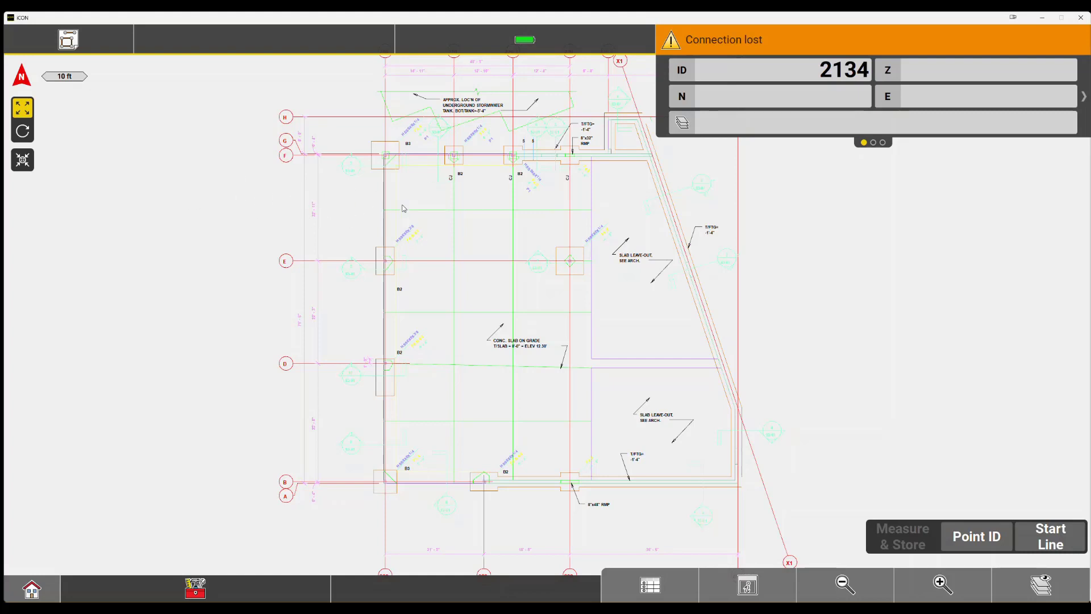
pyautogui.moveTo(403, 207); pyautogui.dragTo(381, 315)
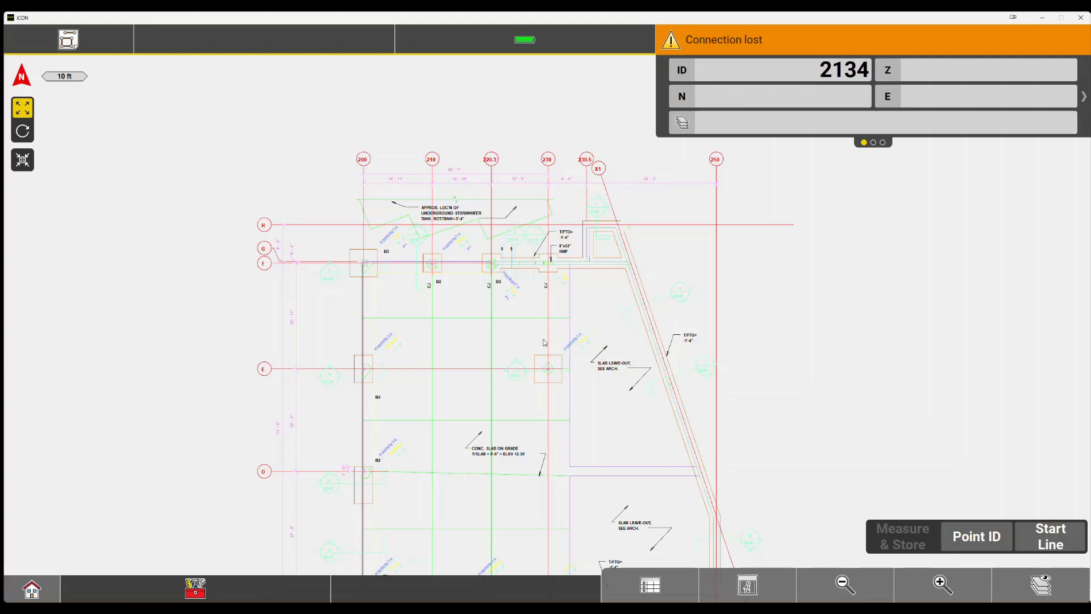
# Switch from As-Built to the Sketching application and zoom out to show the full floor plan.
pyautogui.click(32, 589)
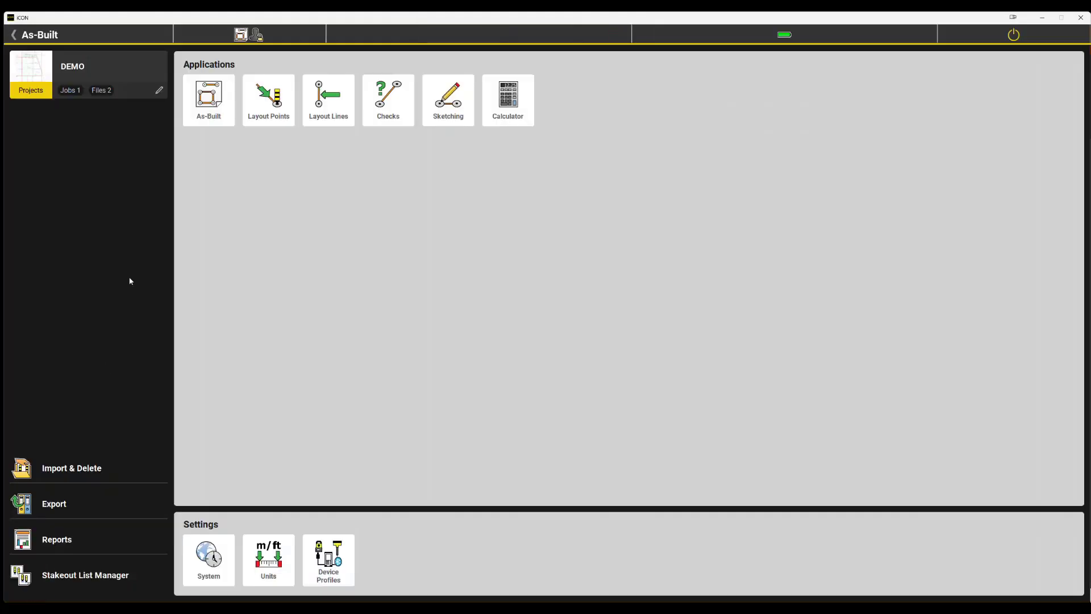
pyautogui.click(449, 103)
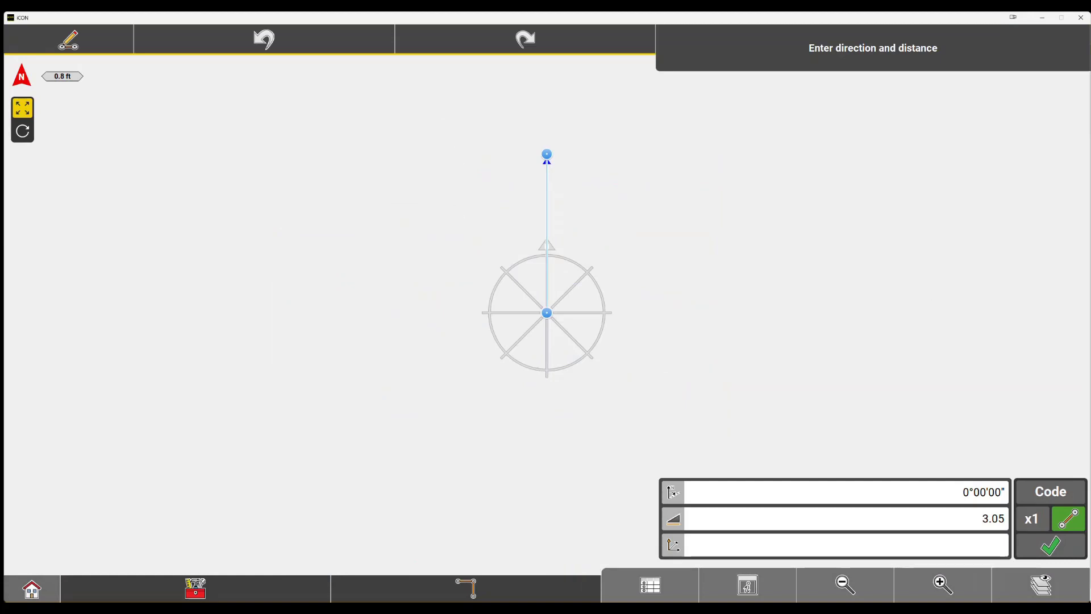
pyautogui.click(845, 588)
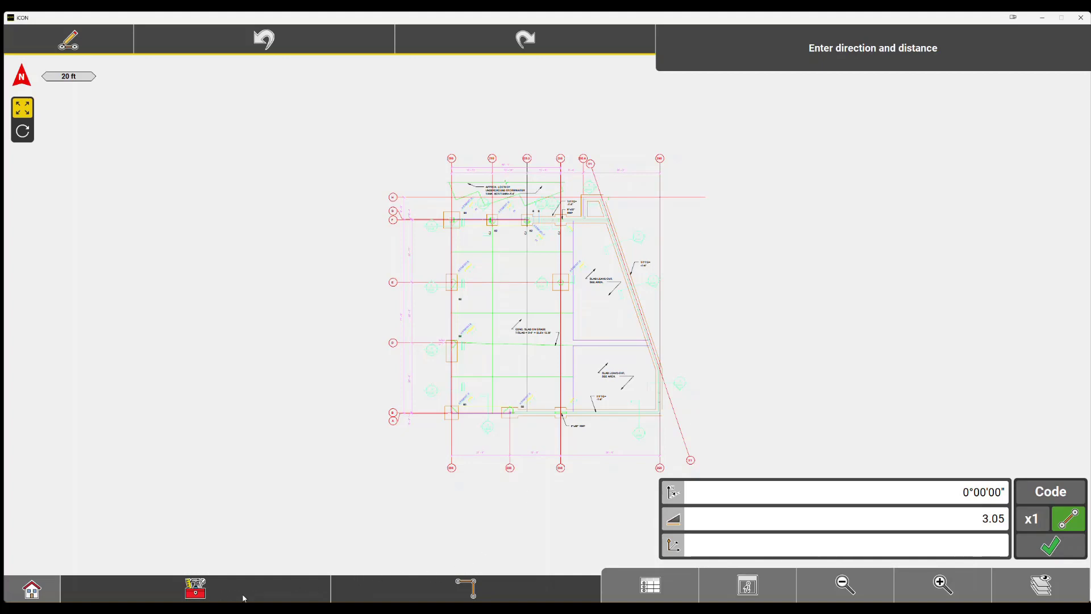
# Try the Points & Lines sketching function, then pick Point Creation from Sketching Functions.
pyautogui.click(222, 590)
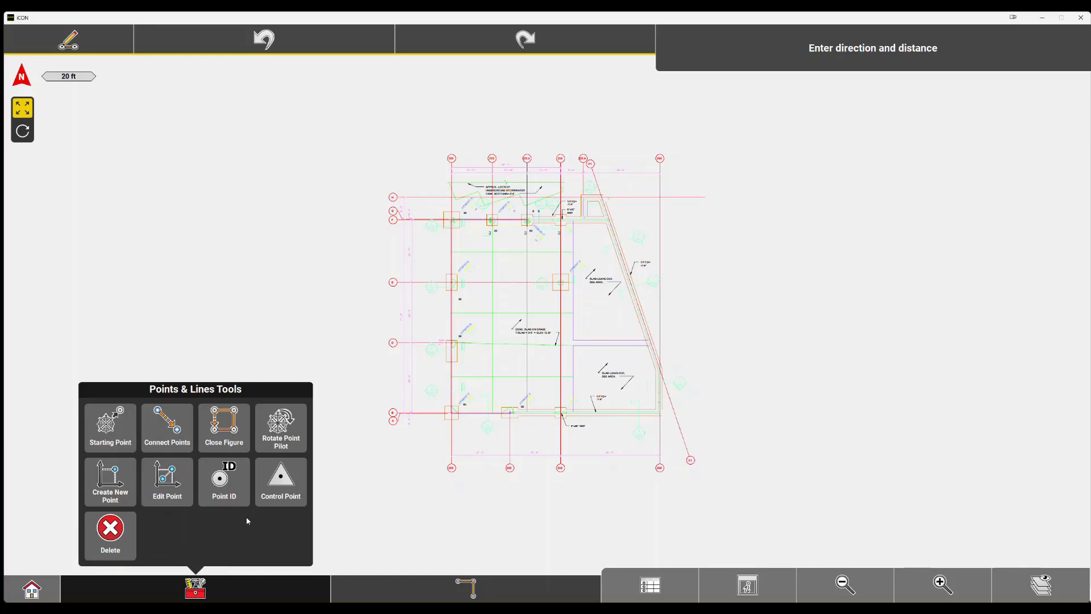
pyautogui.click(461, 587)
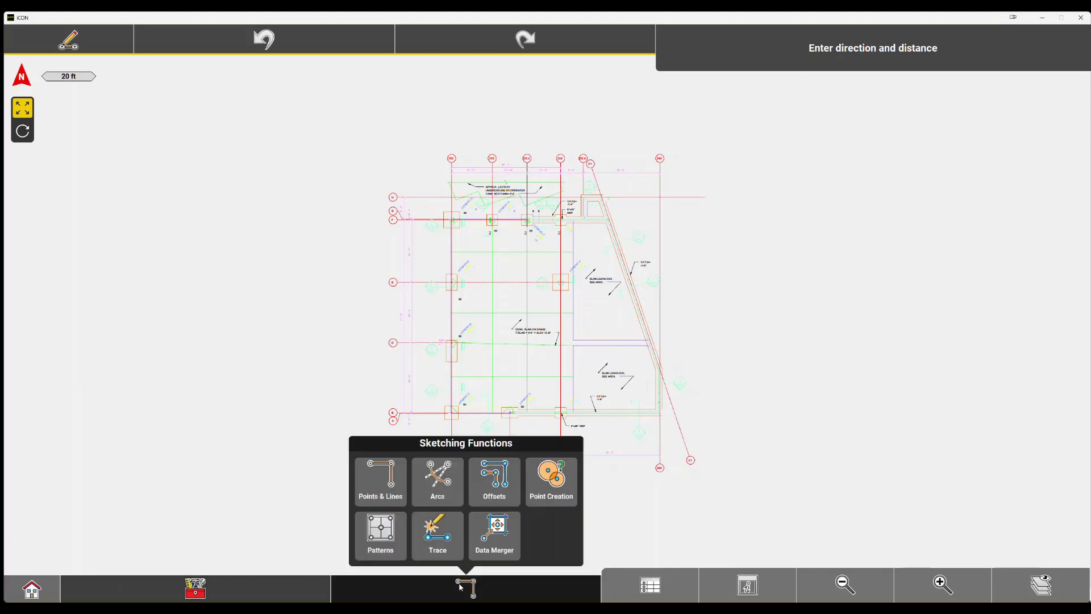
pyautogui.click(383, 489)
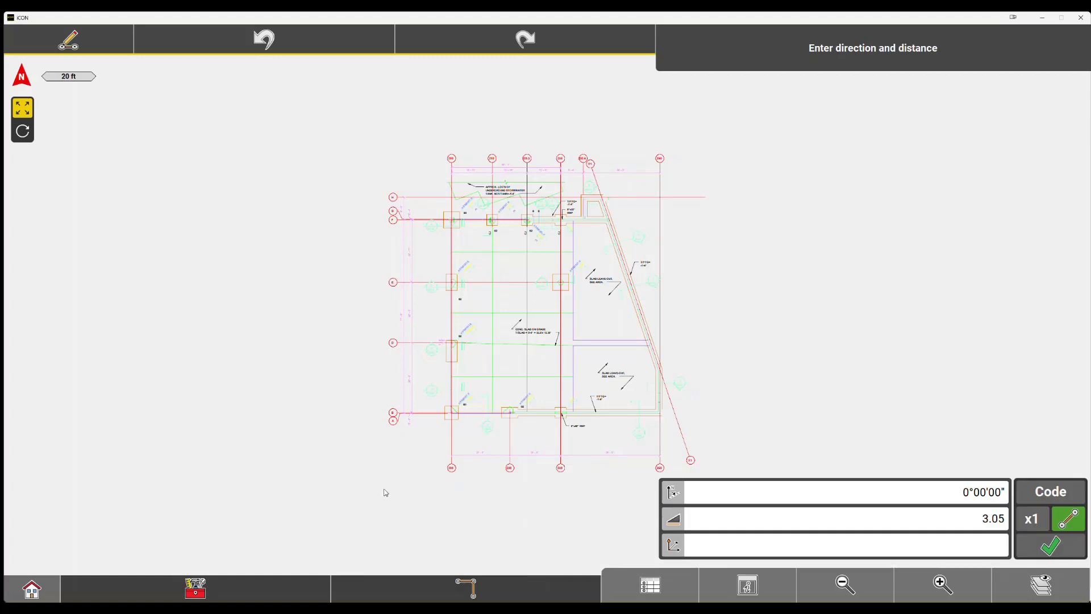
pyautogui.click(467, 588)
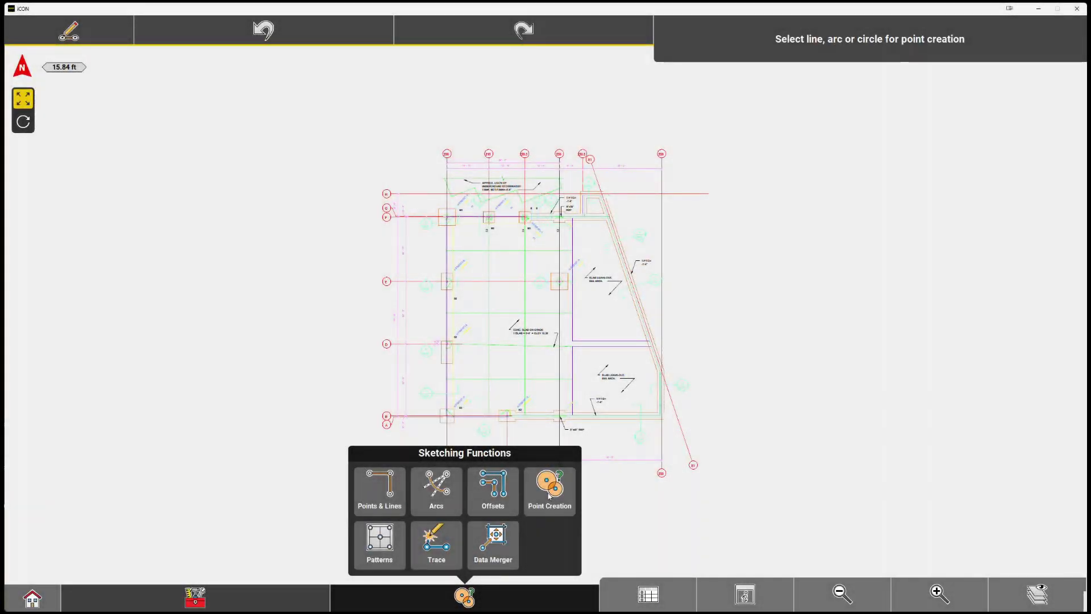
# Dismiss Sketching Functions and bring up Point Creation Tools with the Intersection tool active.
pyautogui.click(550, 496)
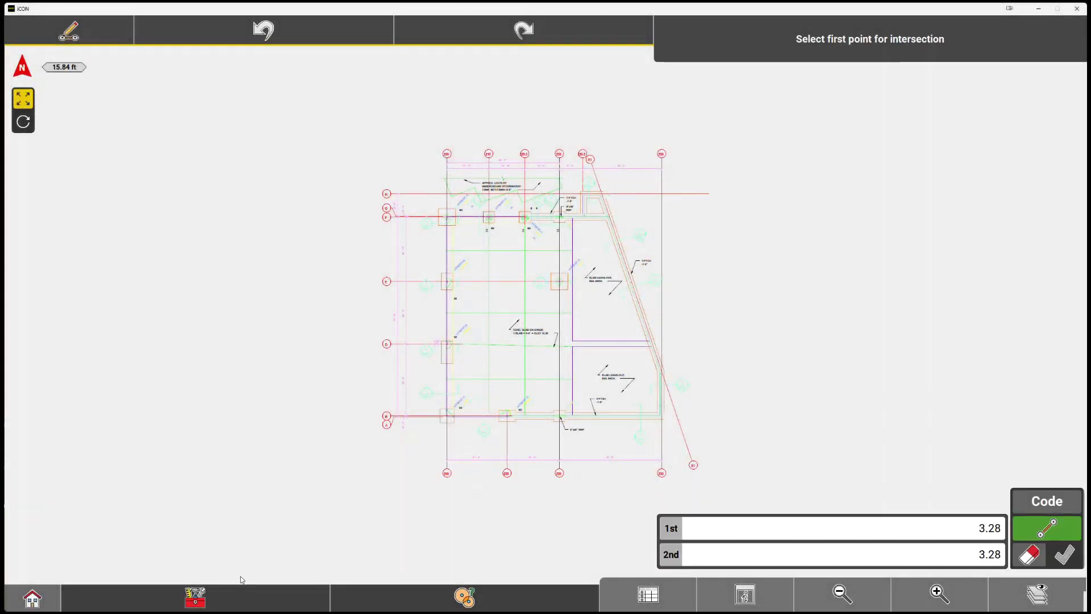
pyautogui.click(195, 597)
pyautogui.click(198, 595)
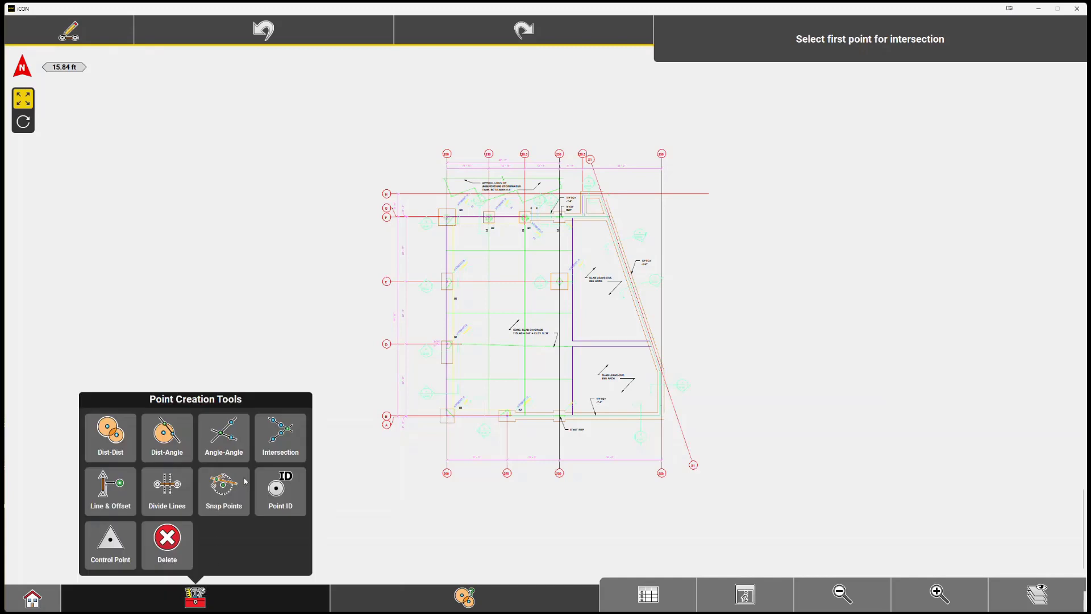
# Select Snap Points and view the code choices, where only No Code is listed.
pyautogui.click(224, 492)
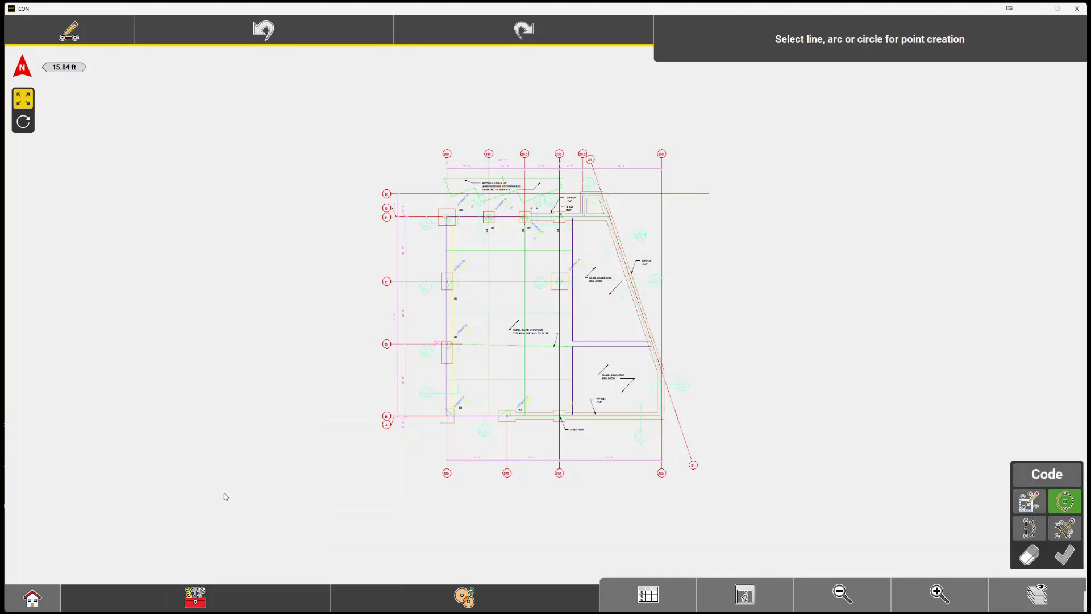
pyautogui.click(1043, 475)
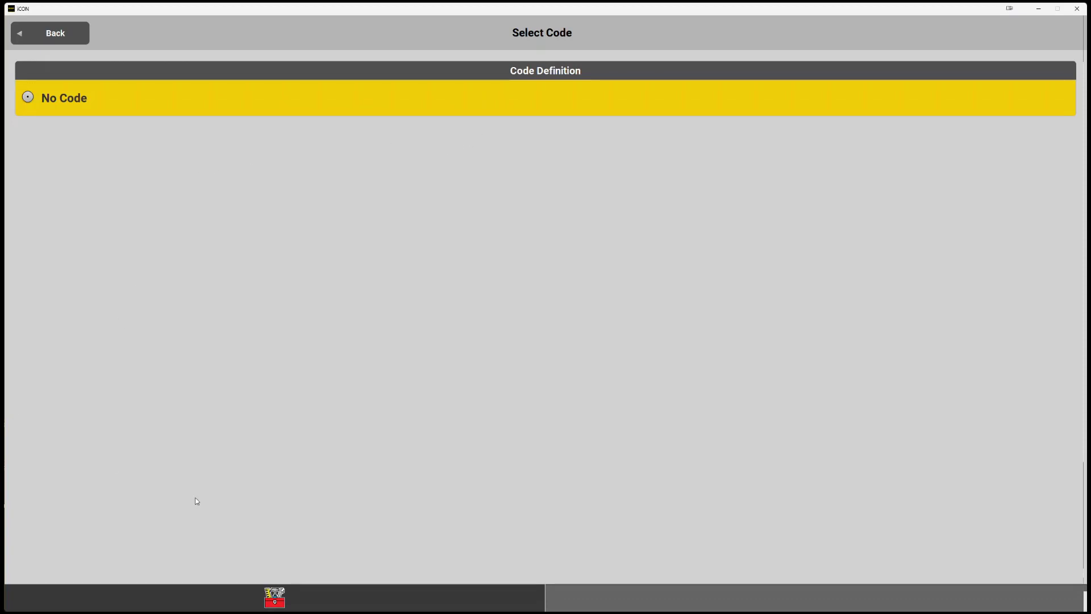
# Keep No Code for the new points and return to the floor plan view.
pyautogui.click(279, 597)
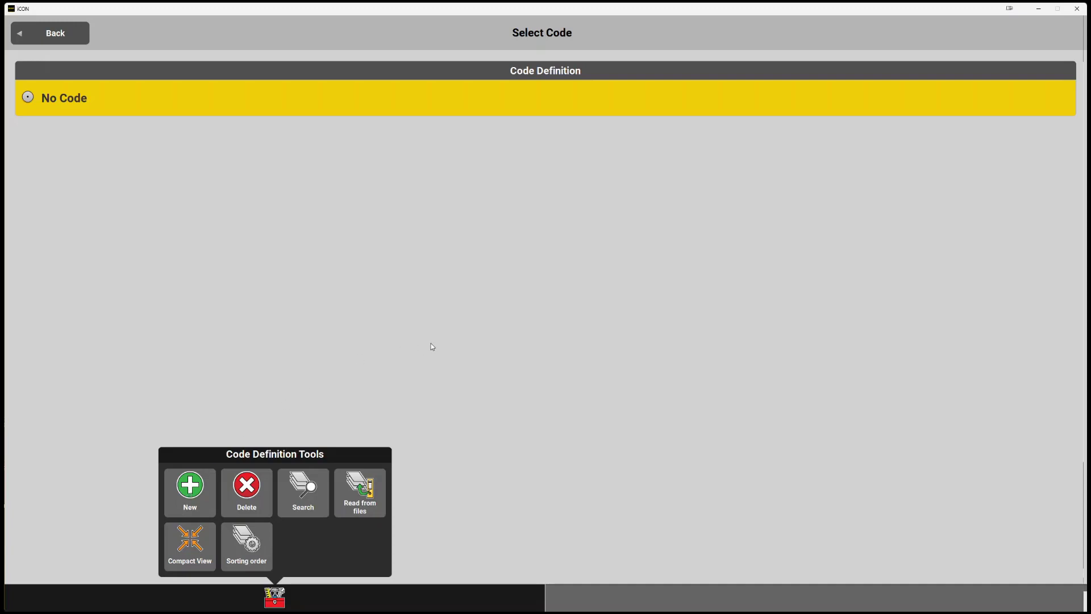
pyautogui.click(435, 342)
pyautogui.click(50, 32)
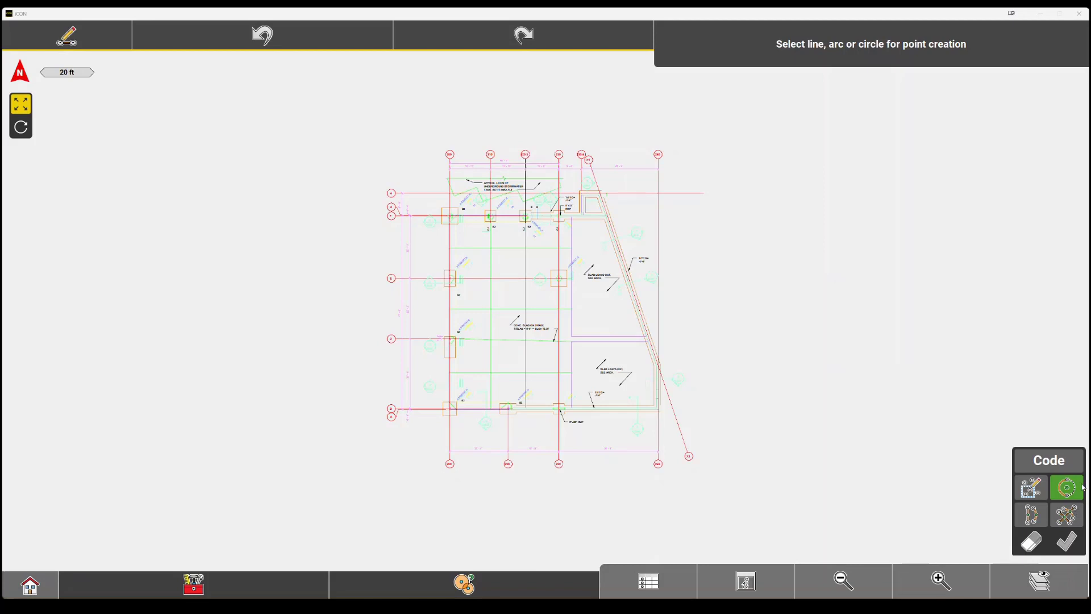
# Enable line-midpoint and line-intersection point creation and start selecting an area on the map.
pyautogui.click(1043, 512)
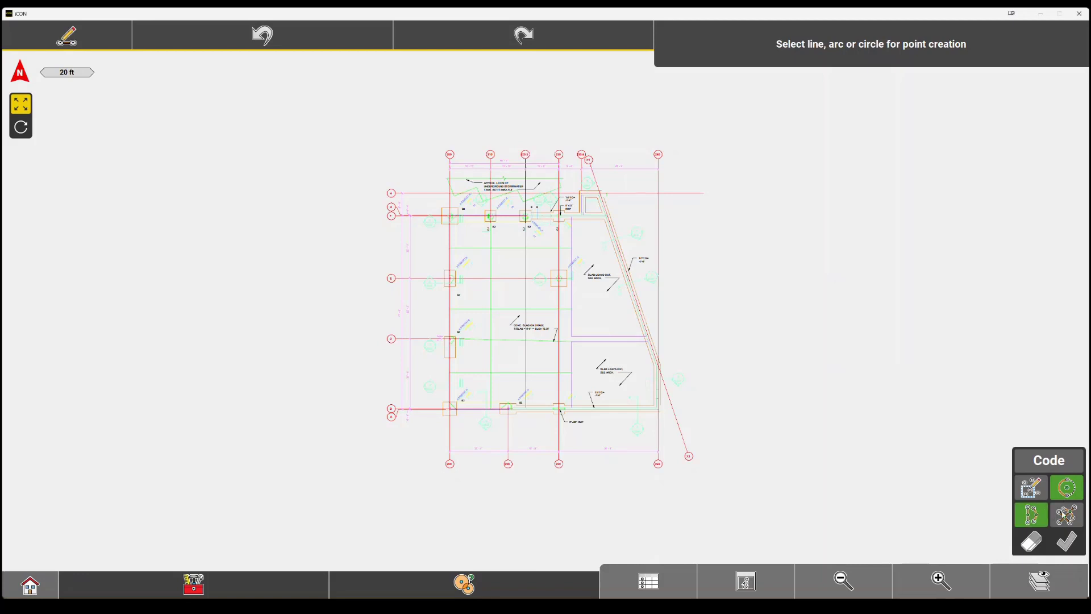
pyautogui.click(1051, 518)
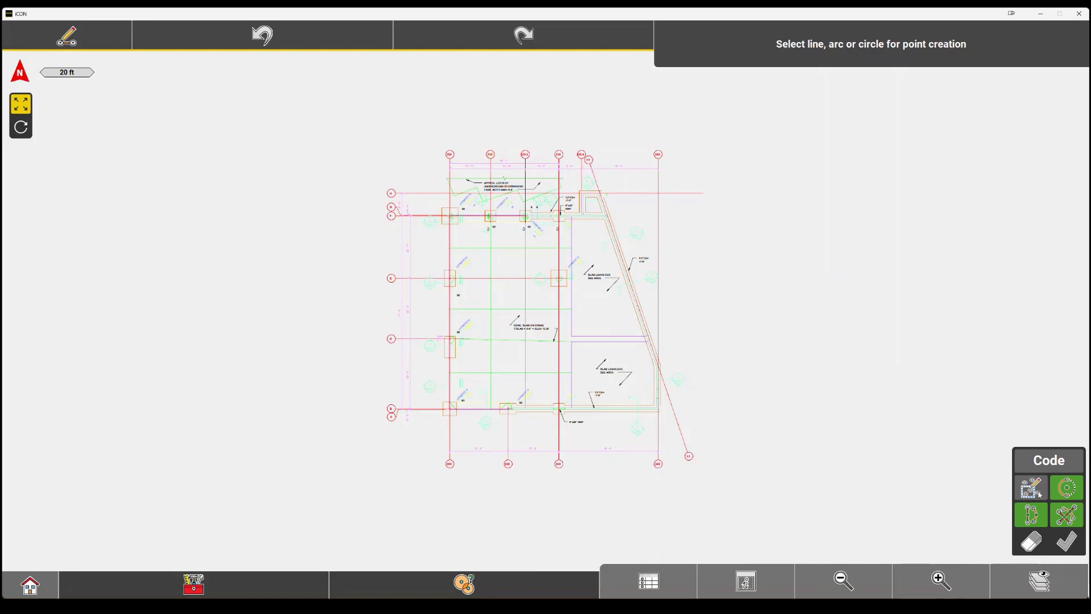
pyautogui.click(1039, 493)
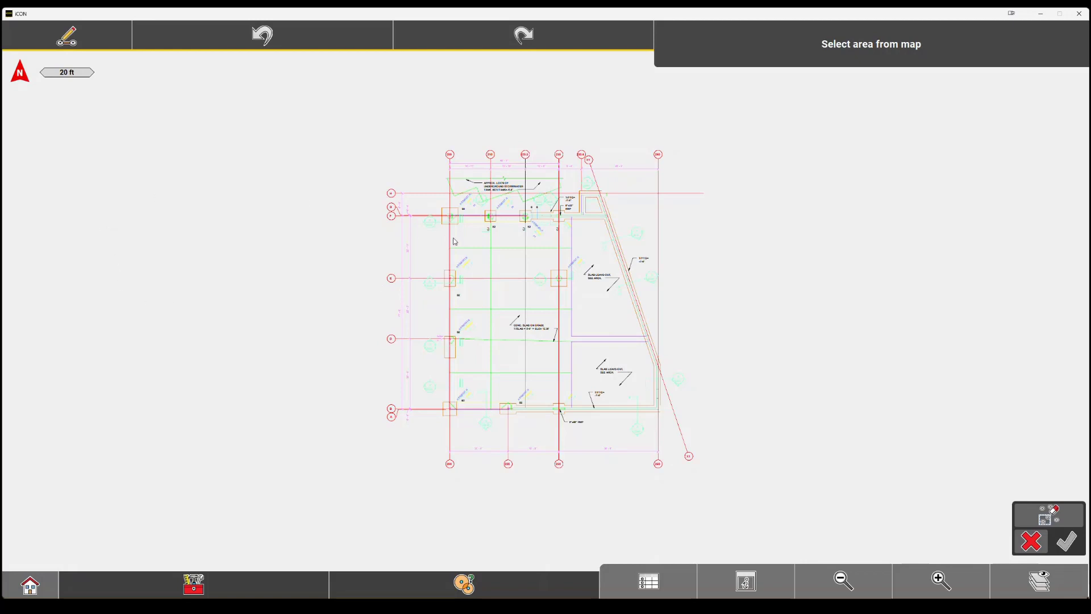
# Outline a four-corner area around the structural grid and confirm to generate midpoint and intersection points.
pyautogui.click(431, 242)
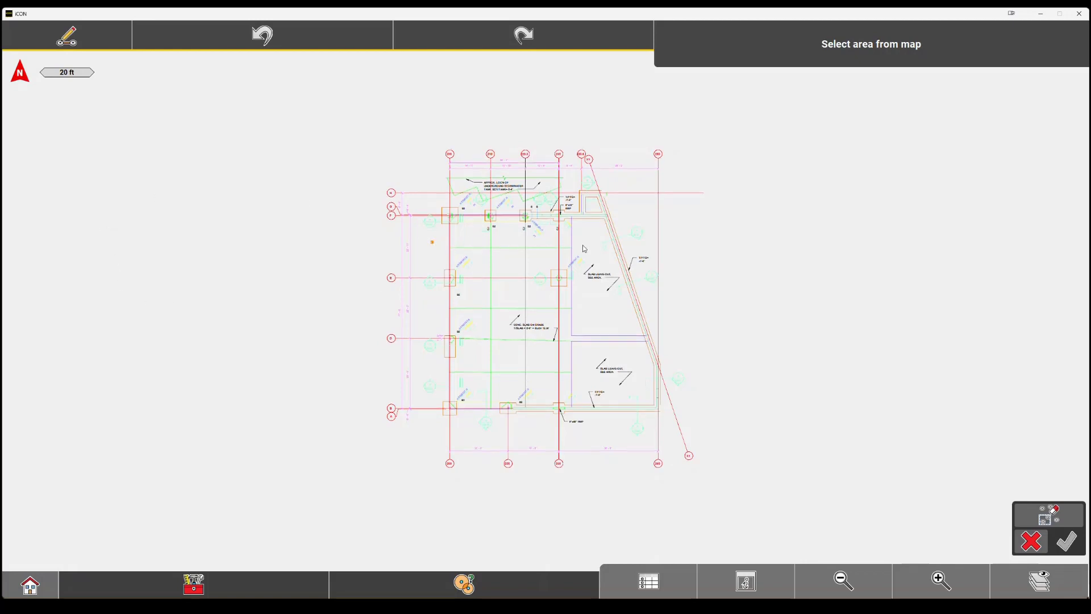
pyautogui.click(634, 219)
pyautogui.click(626, 404)
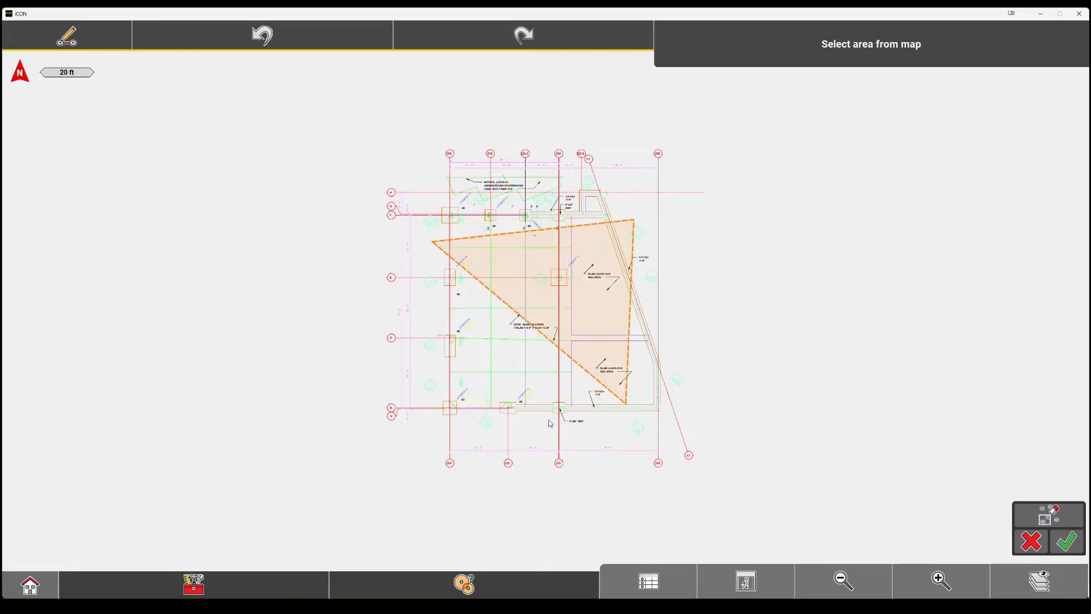
pyautogui.click(438, 410)
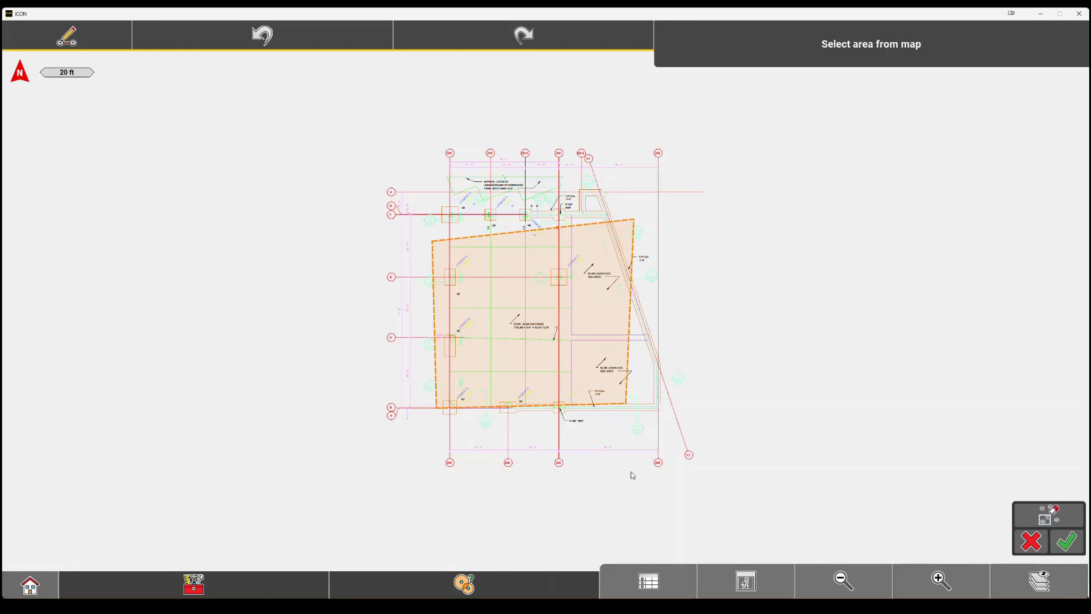
pyautogui.click(1070, 543)
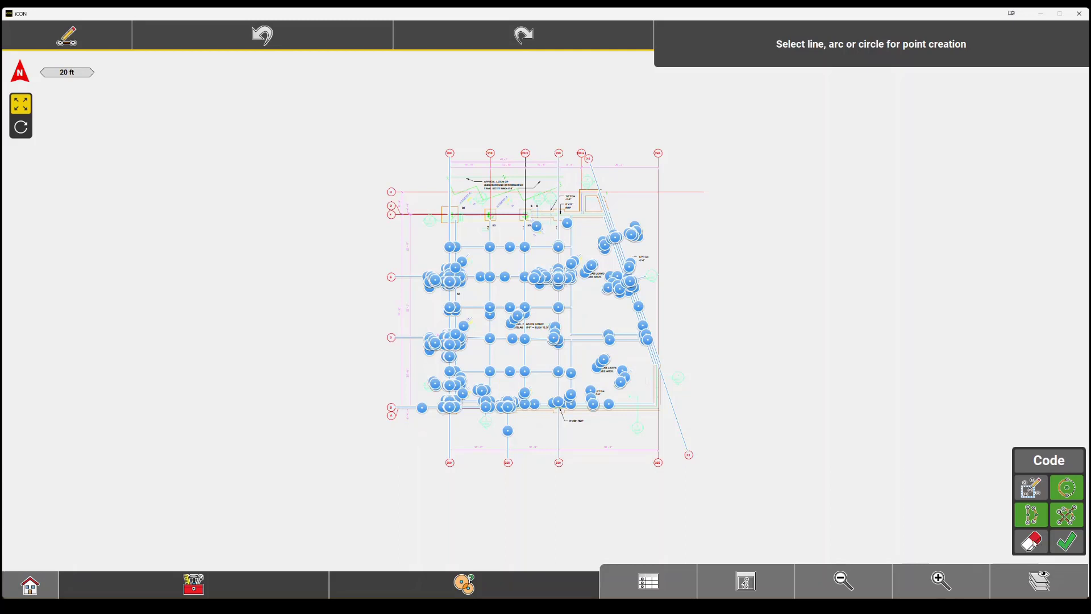
# Store the generated points and check them in the As-Built application.
pyautogui.click(1075, 551)
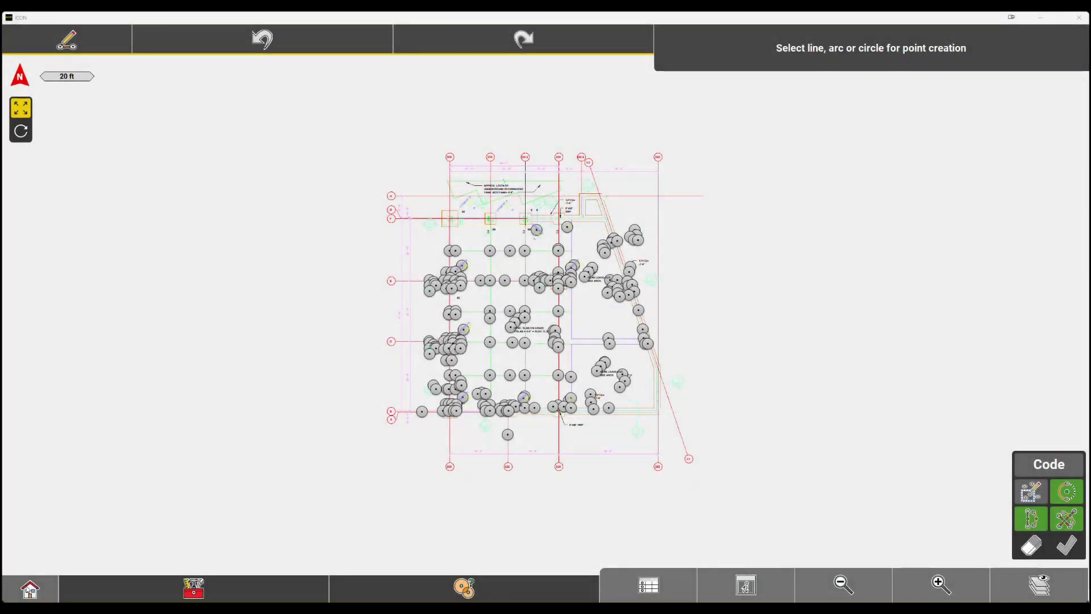
pyautogui.click(30, 589)
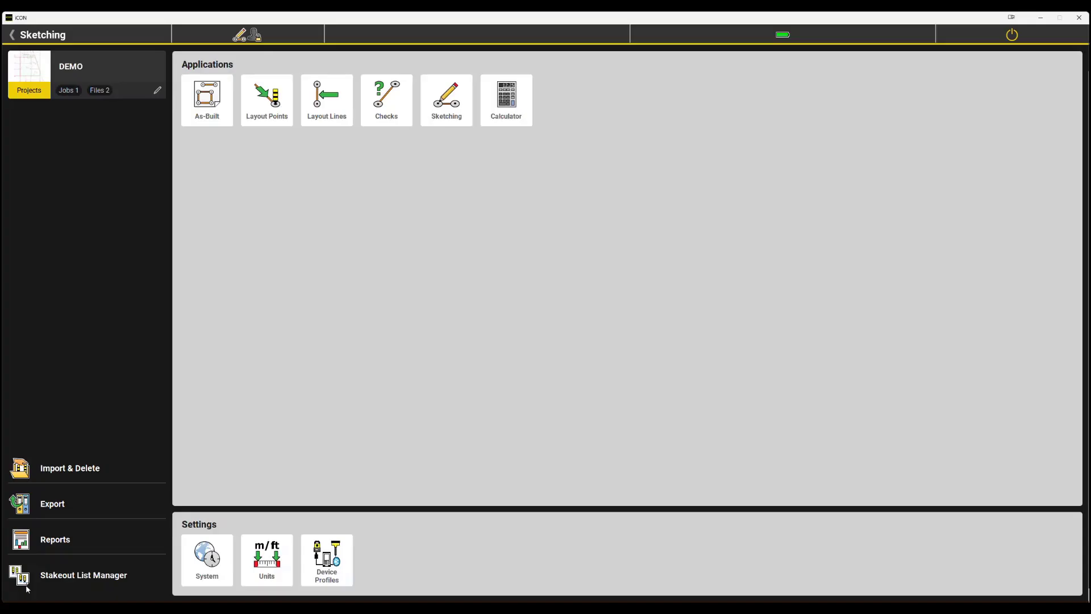
pyautogui.click(211, 106)
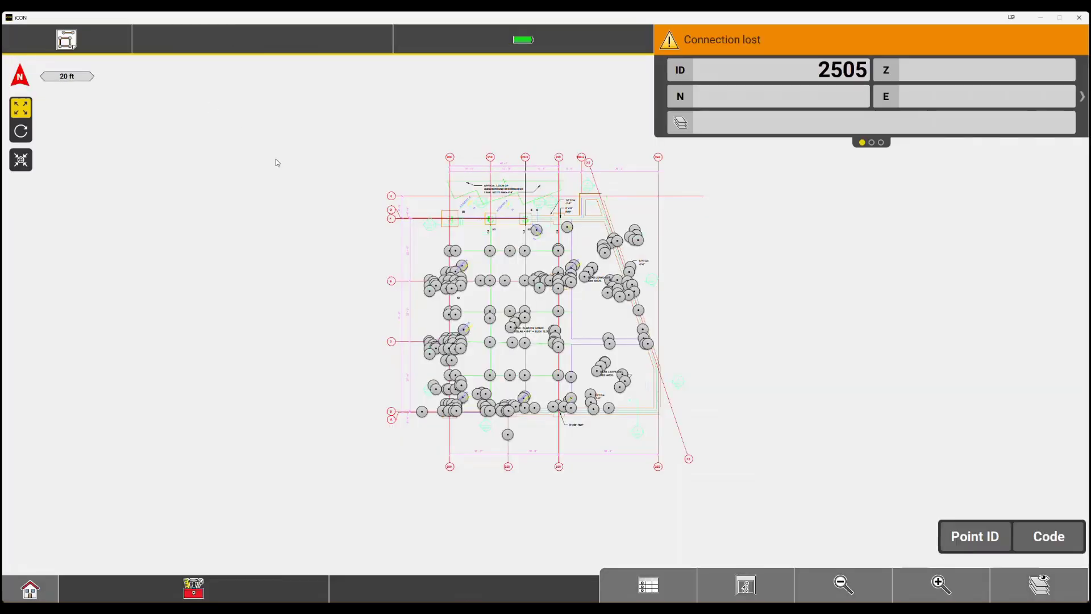
# Open the layout apps and list BLDG 200 Structural Inches.dwg and the Default job, both ticked.
pyautogui.click(29, 589)
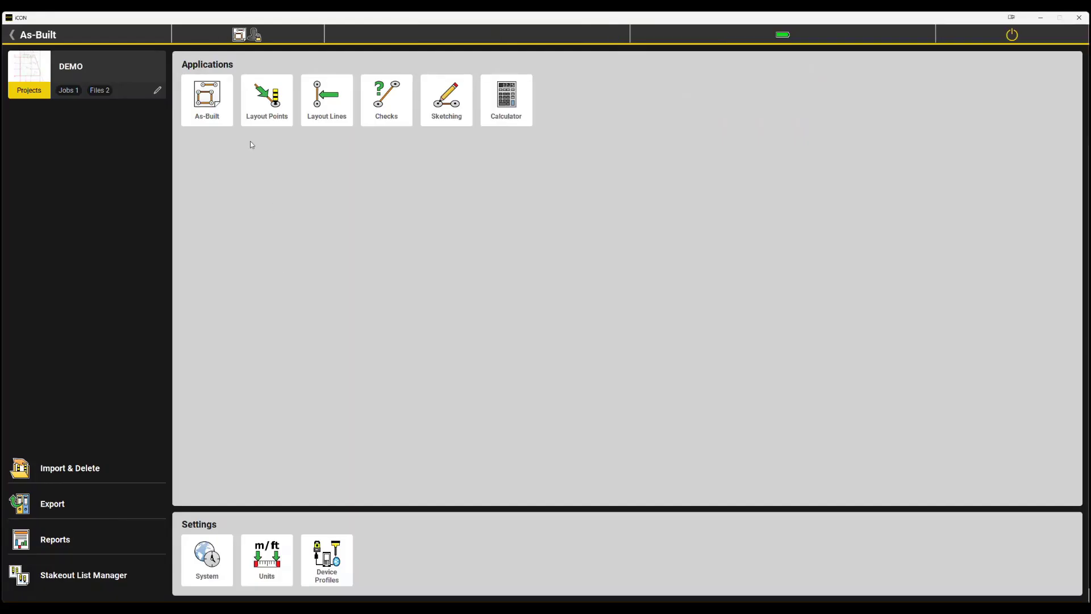
pyautogui.click(256, 100)
pyautogui.click(30, 589)
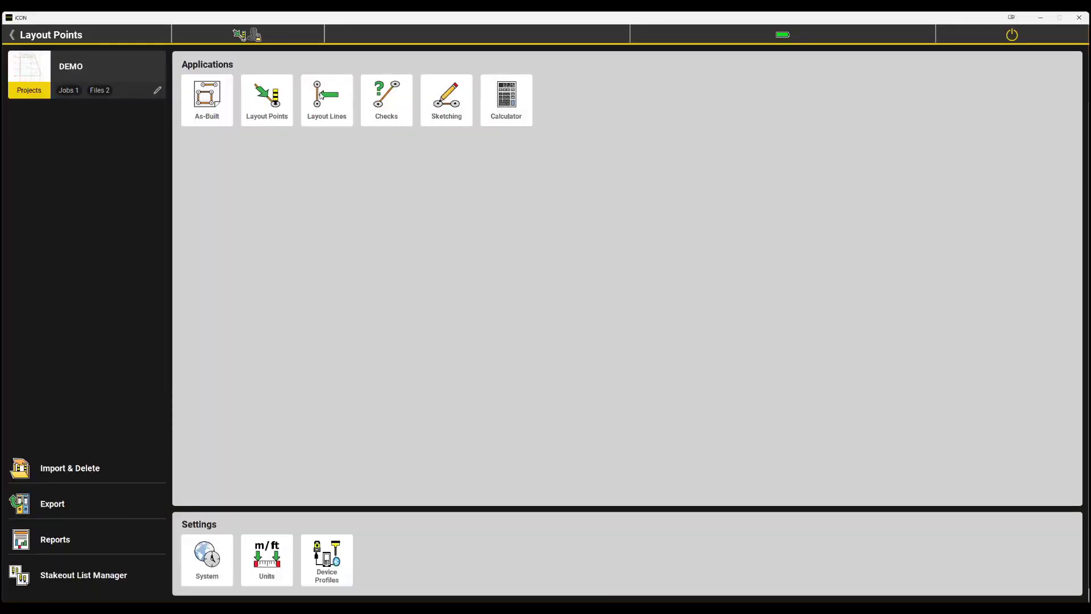
pyautogui.click(322, 97)
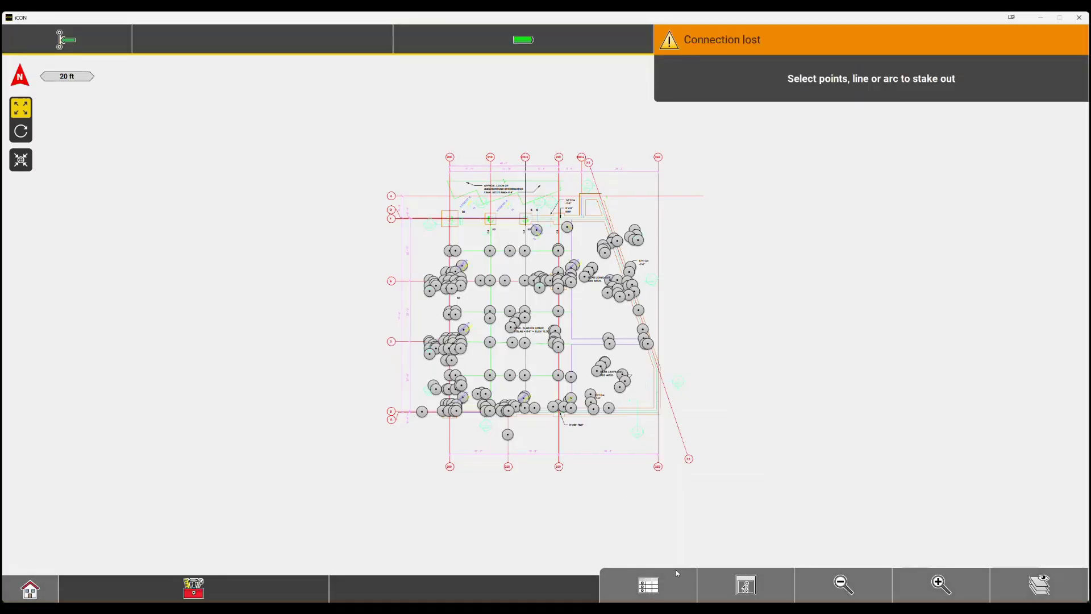
pyautogui.click(650, 587)
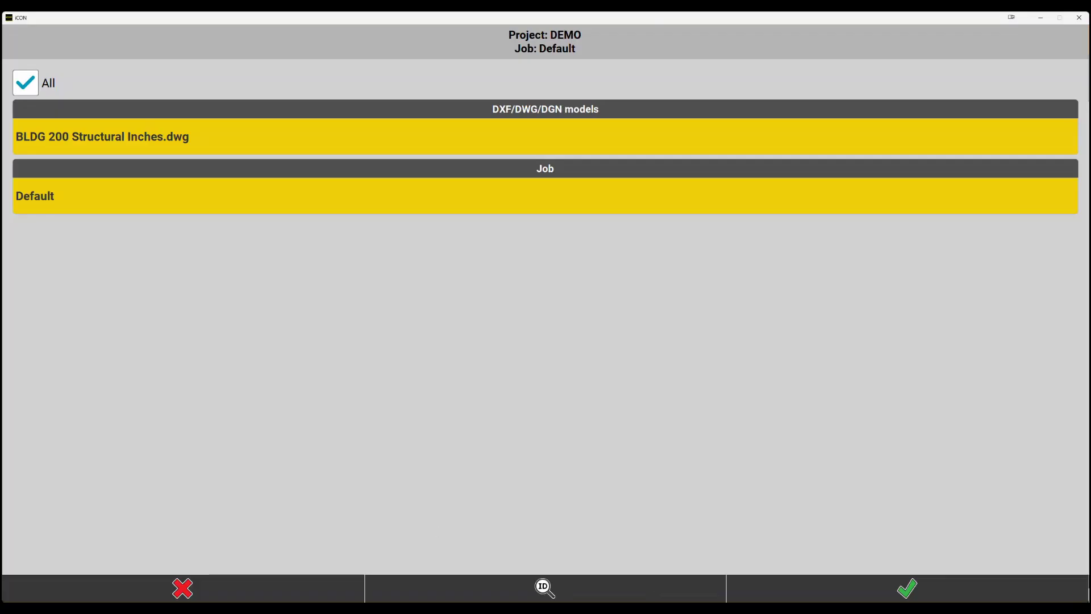
# Check the new points' IDs and coordinates in the DWG and Default job point list, then close it.
pyautogui.click(935, 590)
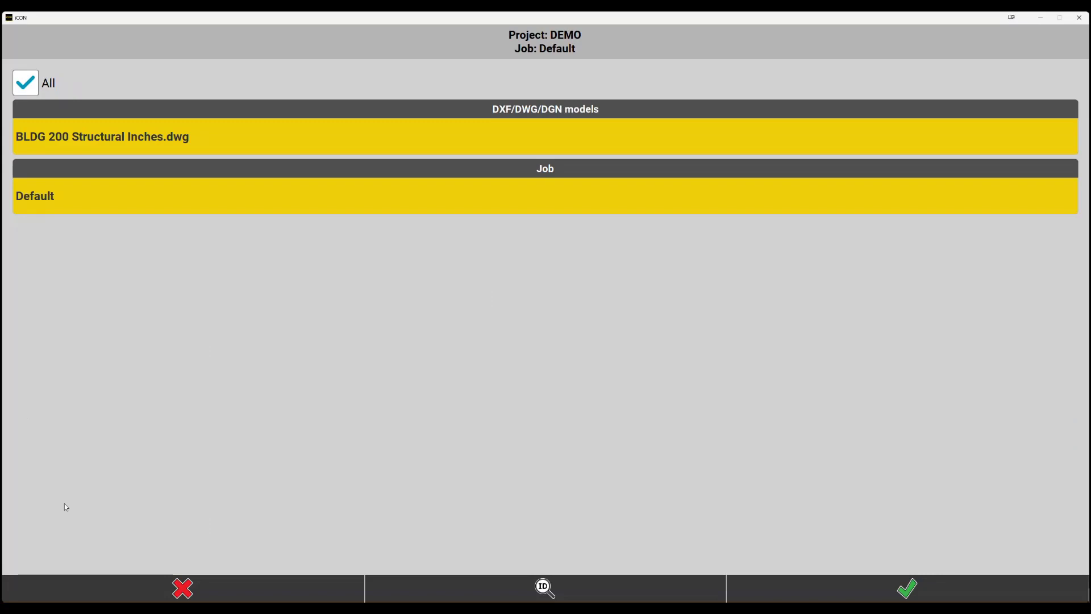
pyautogui.click(209, 586)
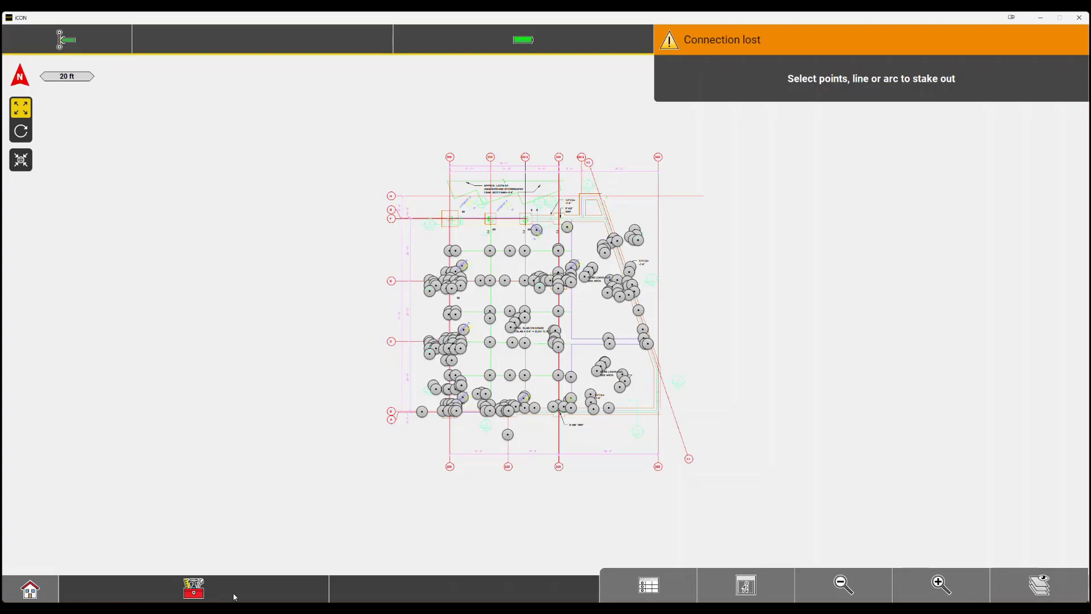
# Exit the Layout Lines map to the DEMO project's home screen.
pyautogui.click(31, 589)
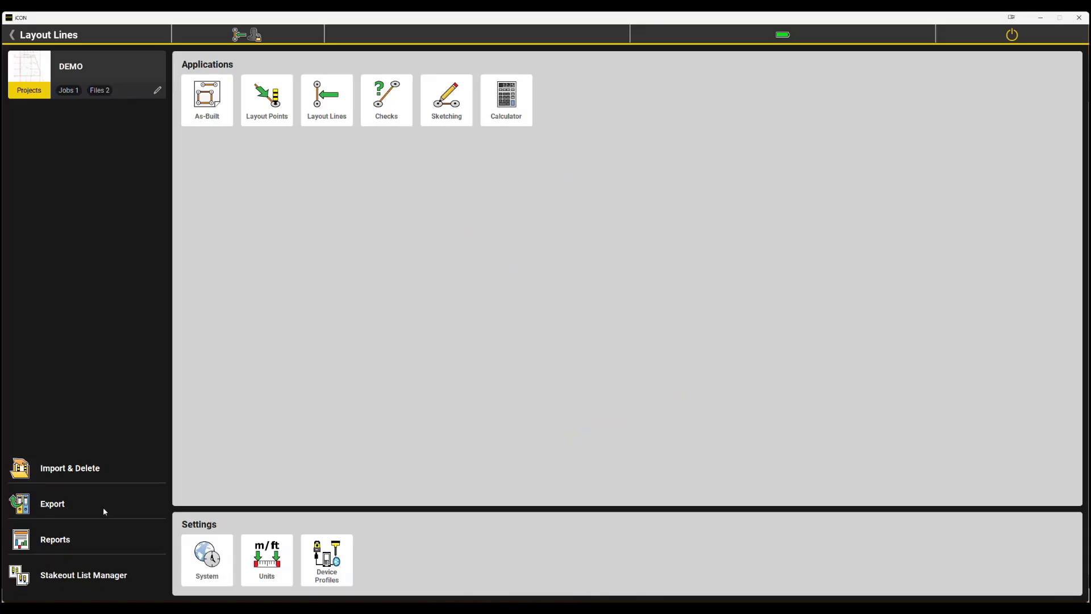